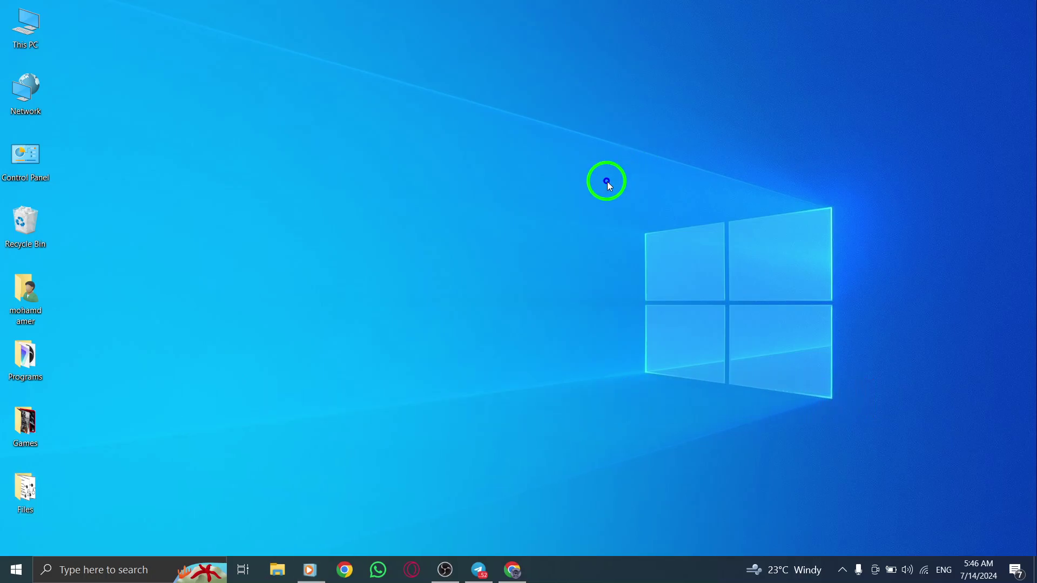
- Restore the Telegram Web window from the Chrome taskbar icon
{"action": "left_click", "coordinate": [507, 566]}
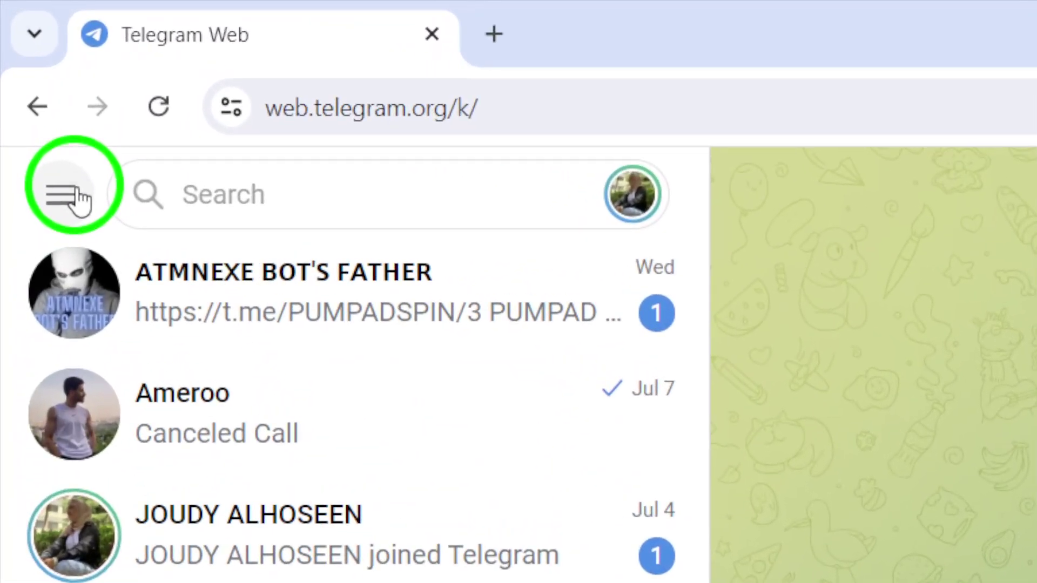
- Open the Telegram Web main menu from the hamburger icon
{"action": "left_click", "coordinate": [71, 194]}
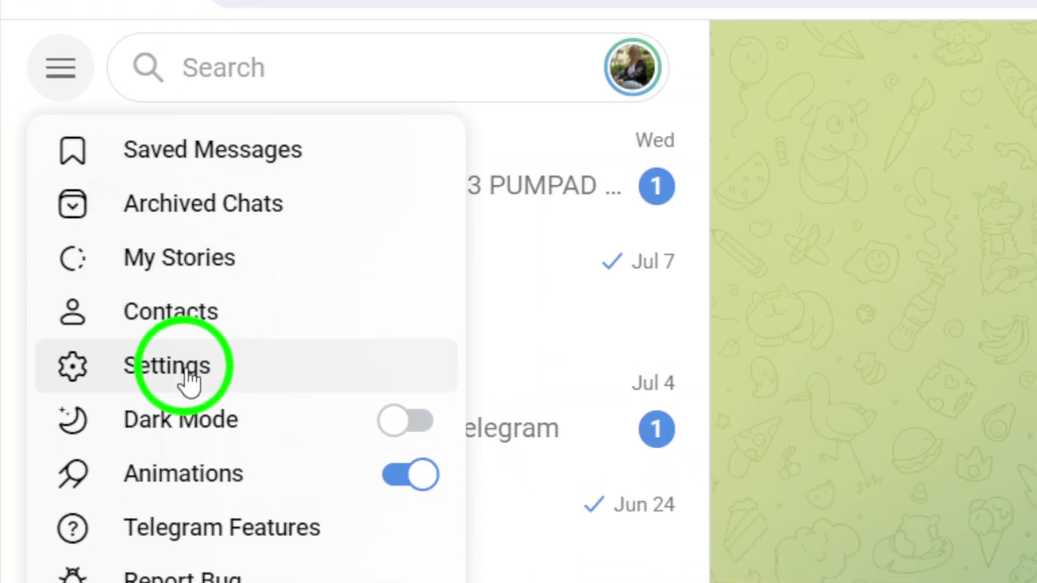
- Check that Last Seen time visibility is Everybody under Privacy and Security
{"action": "left_click", "coordinate": [178, 492]}
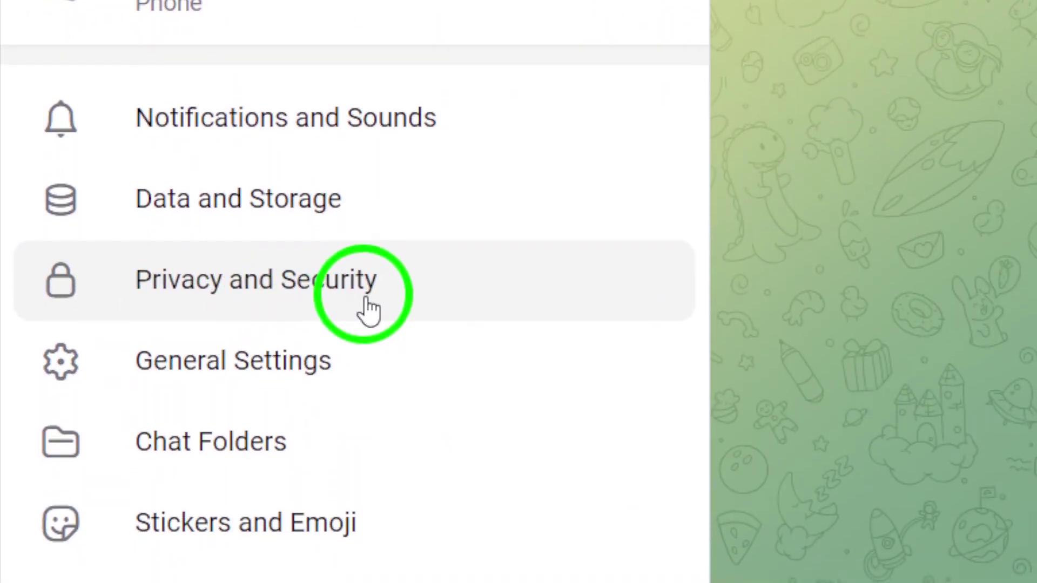
{"action": "left_click", "coordinate": [369, 308]}
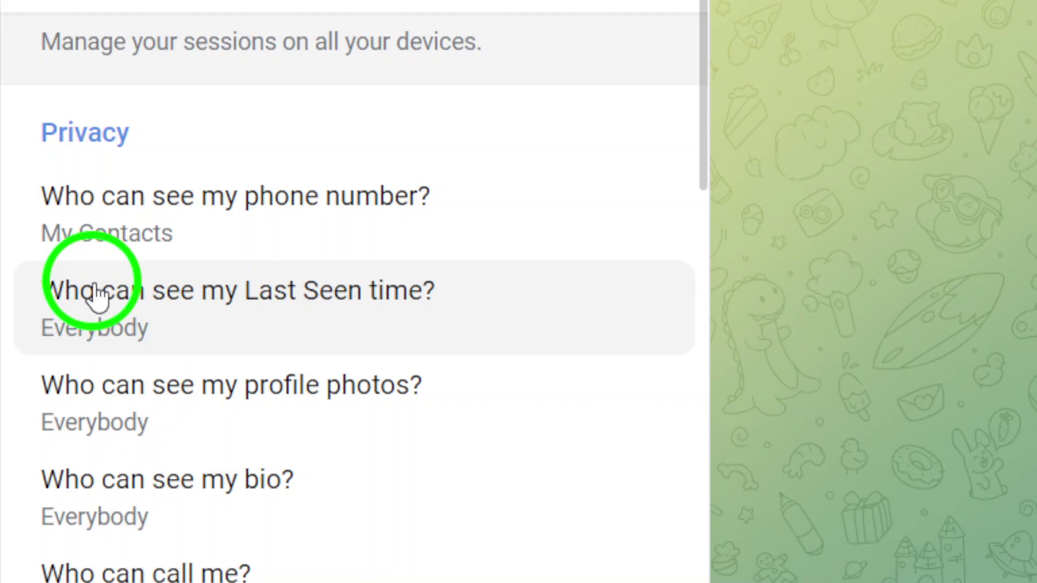
{"action": "left_click", "coordinate": [376, 295]}
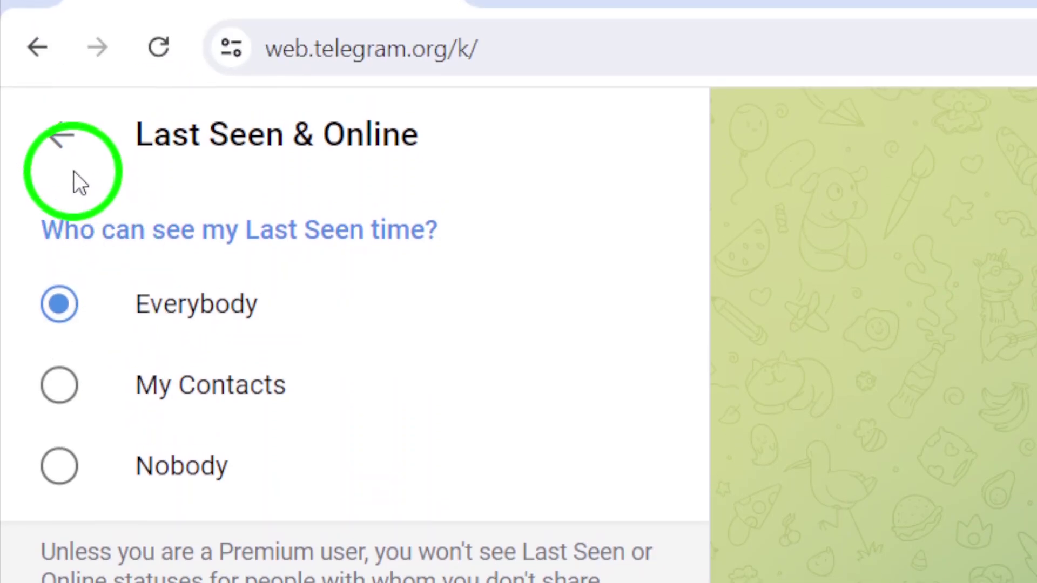
{"action": "left_click", "coordinate": [73, 166]}
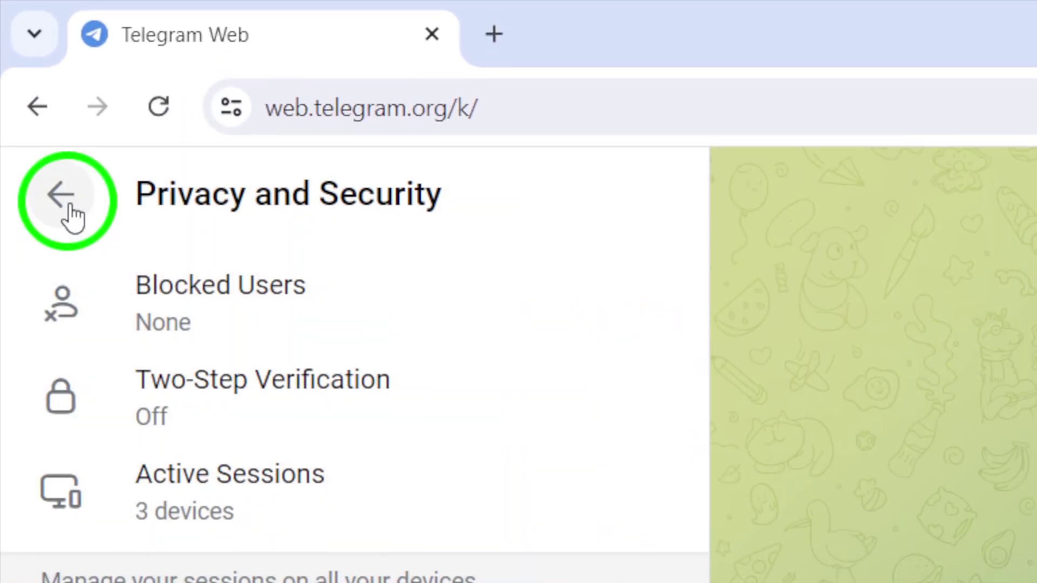
- Exit Settings to the chat list and open Contacts with last seen times
{"action": "left_click", "coordinate": [65, 198]}
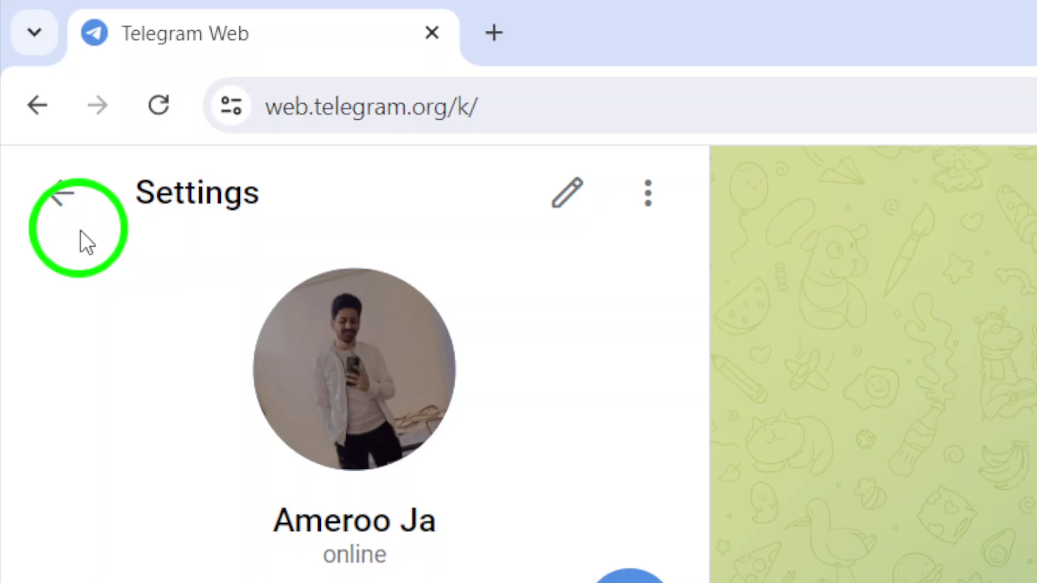
{"action": "left_click", "coordinate": [65, 199]}
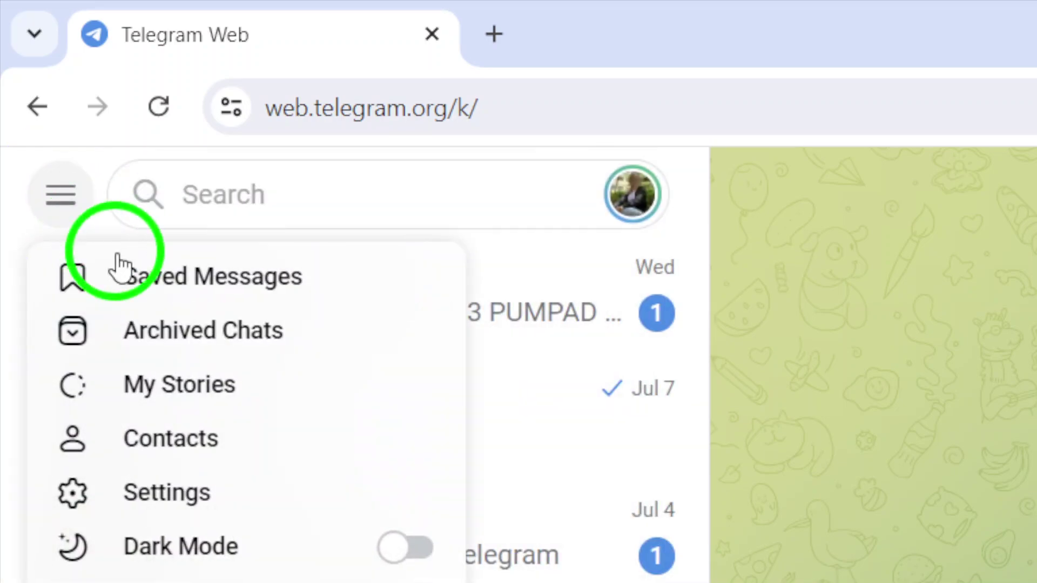
{"action": "left_click", "coordinate": [167, 337]}
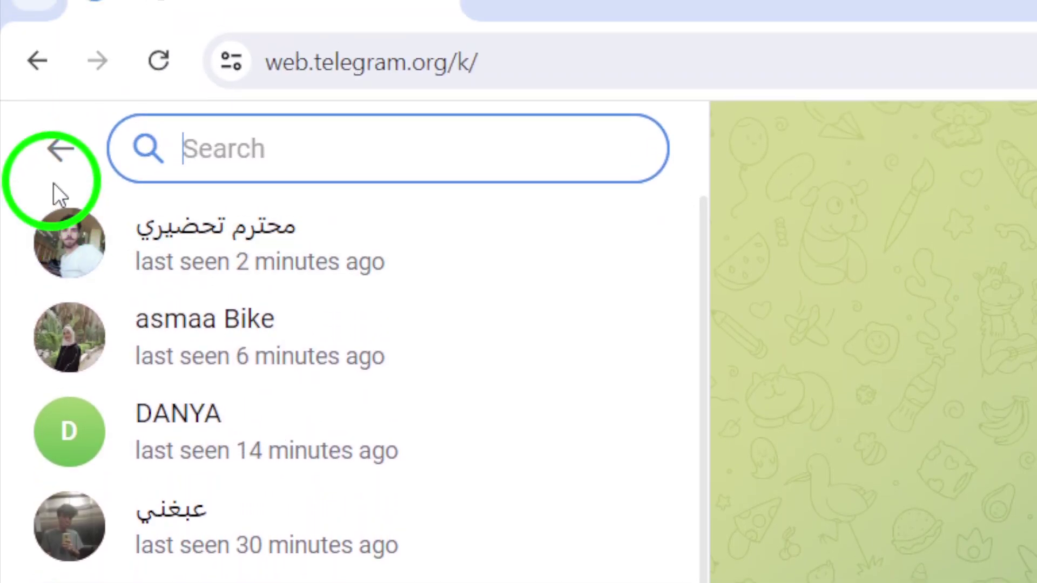
- Return from Contacts to the chat list and minimize the browser
{"action": "left_click", "coordinate": [56, 181]}
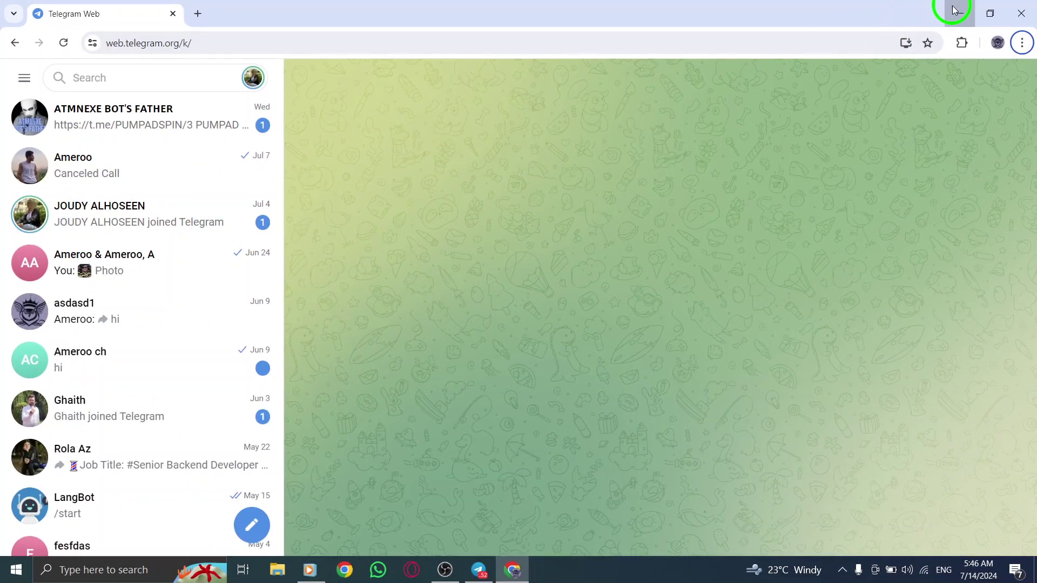
{"action": "left_click", "coordinate": [954, 11]}
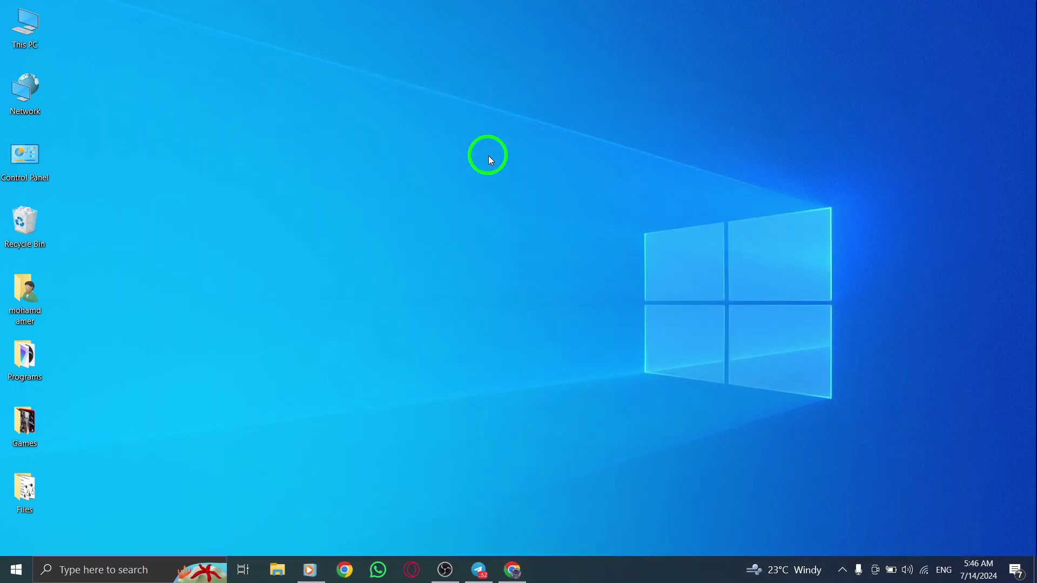